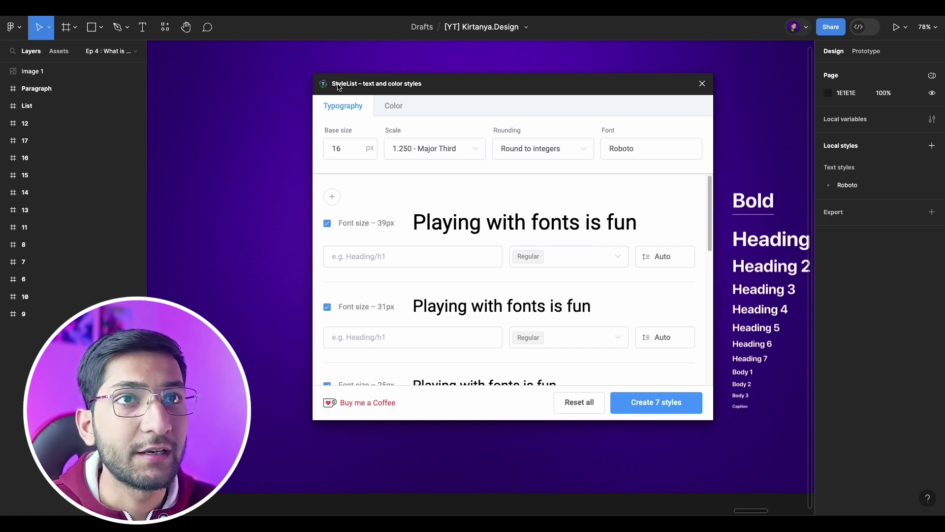
- Set the font for the generated text styles to Gilroy
{"action": "left_click", "coordinate": [623, 148]}
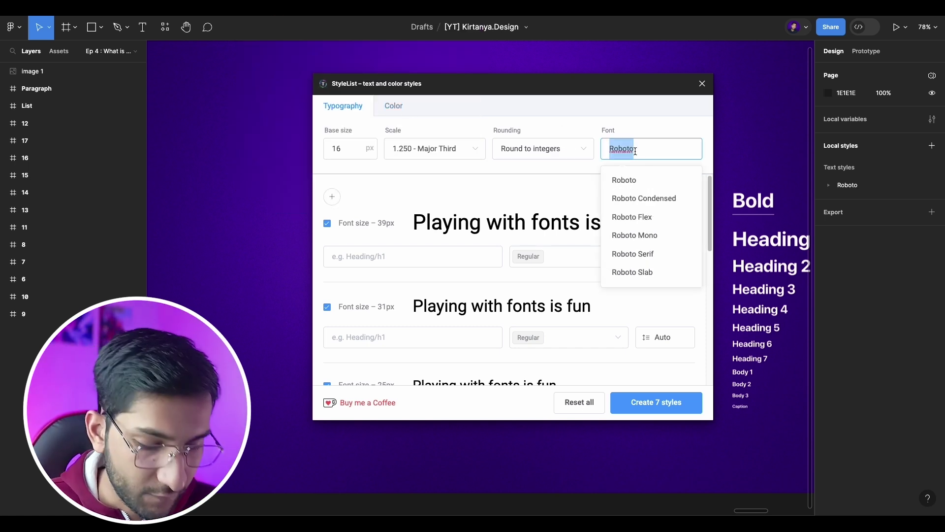
{"action": "type", "text": "gil"}
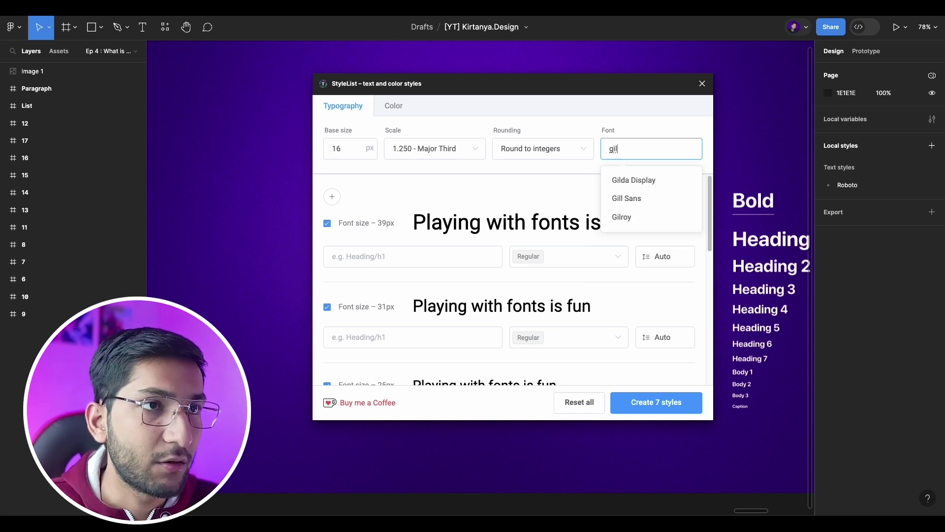
{"action": "left_click", "coordinate": [660, 216]}
- Review the type scale ratios and keep 1.250 - Major Third with the 16 px base size
{"action": "double_click", "coordinate": [333, 150]}
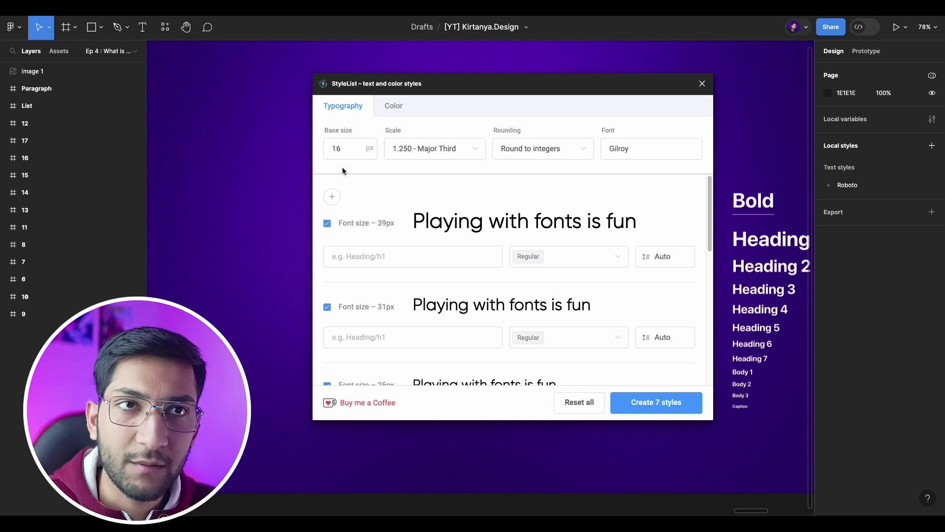
{"action": "left_click", "coordinate": [429, 146]}
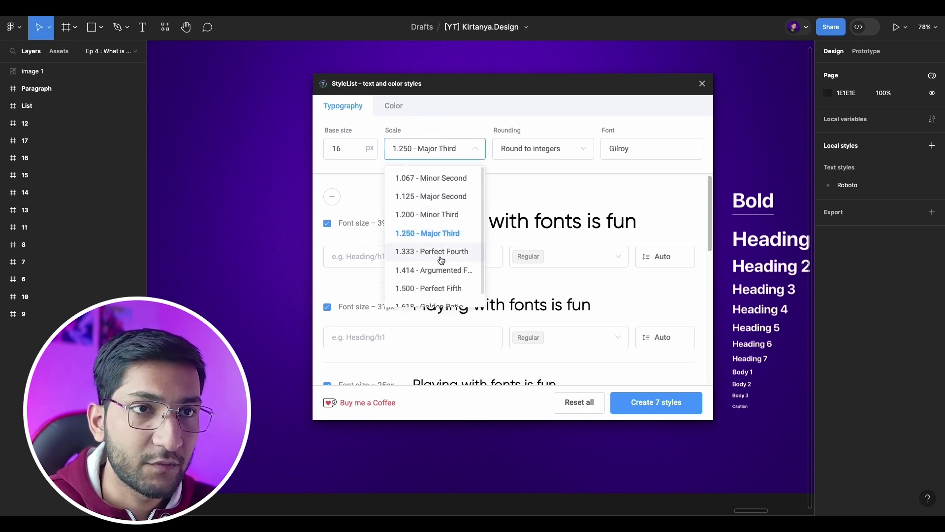
{"action": "scroll", "coordinate": [441, 260], "scroll_direction": "down", "scroll_amount": 1}
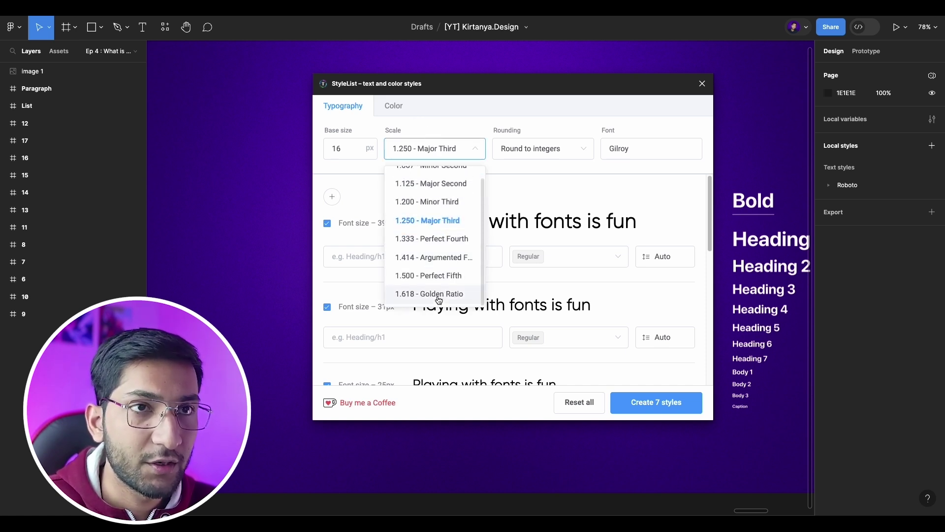
{"action": "left_click", "coordinate": [434, 222]}
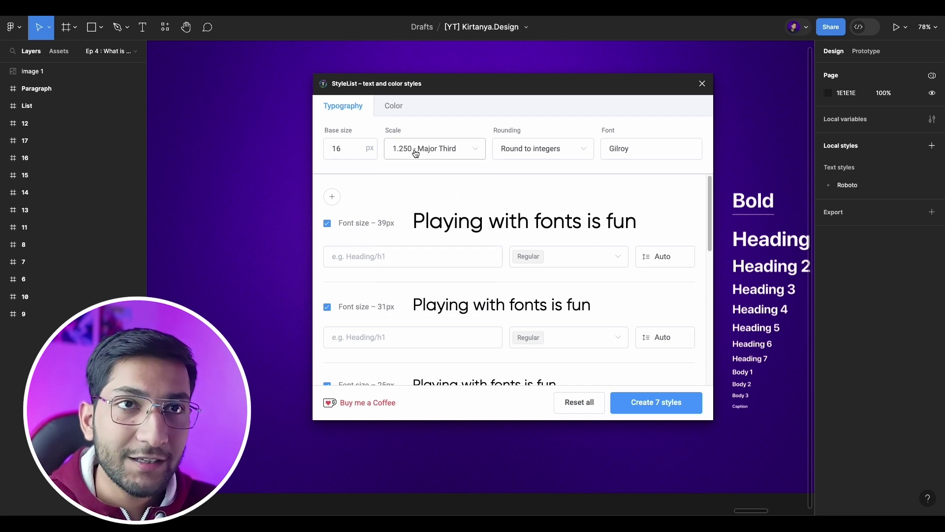
{"action": "left_click", "coordinate": [338, 149]}
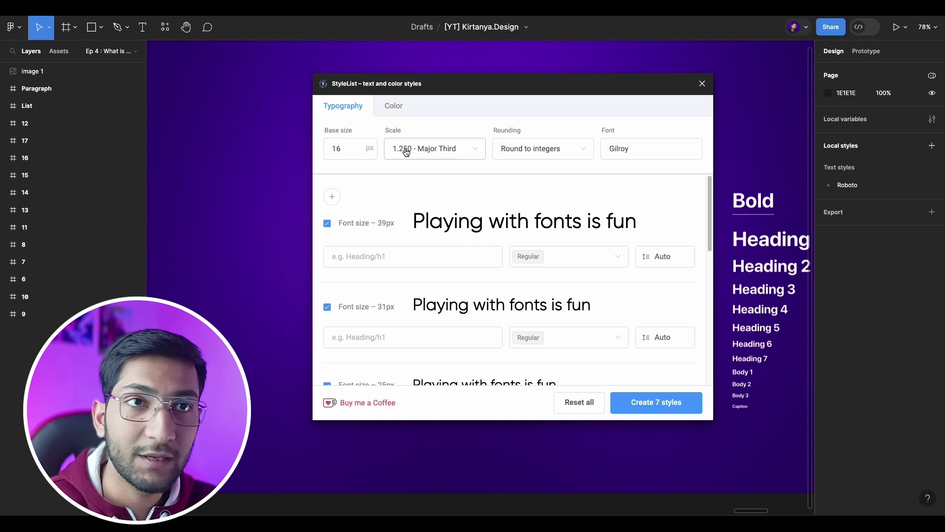
- Calculate 16*1.25*1.25*1.25 in the system search and compare the products with the plugin's listed font sizes
{"action": "key", "text": "super+space"}
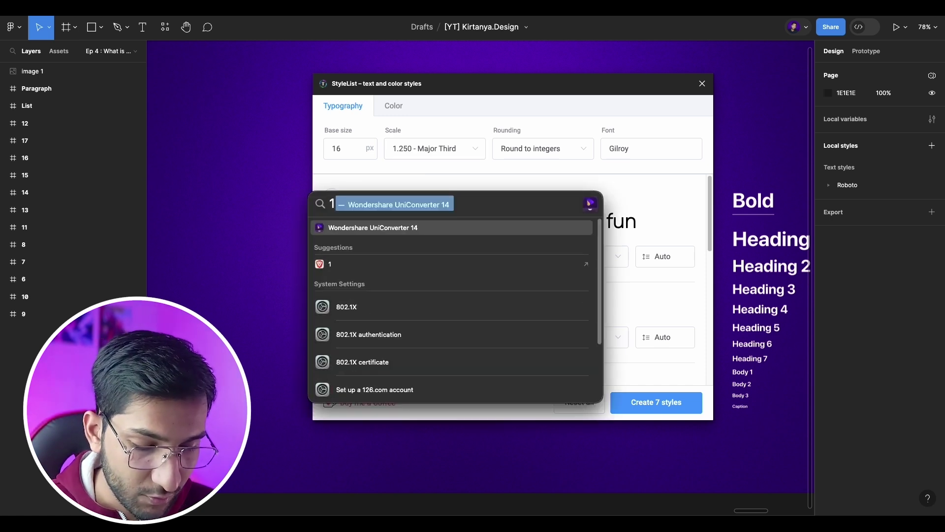
{"action": "type", "text": "16*1.25"}
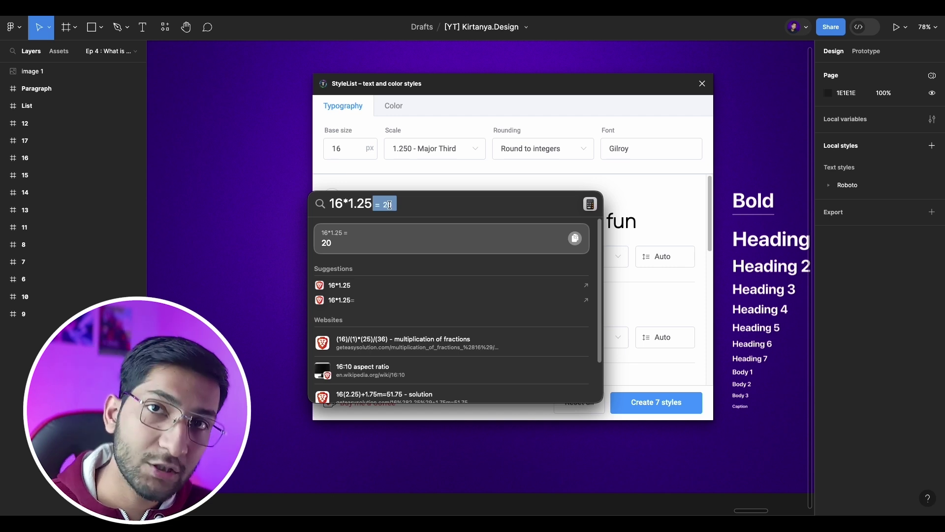
{"action": "type", "text": "*1.25"}
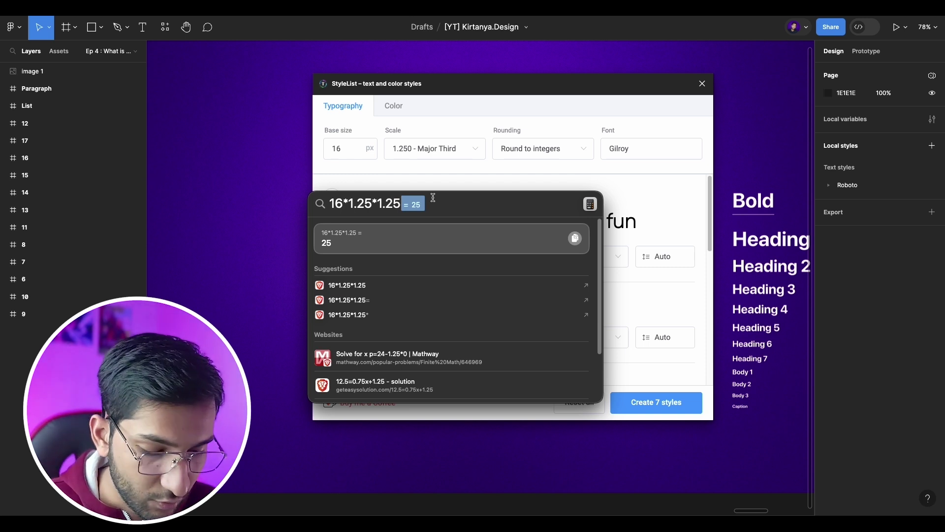
{"action": "type", "text": "*1.25"}
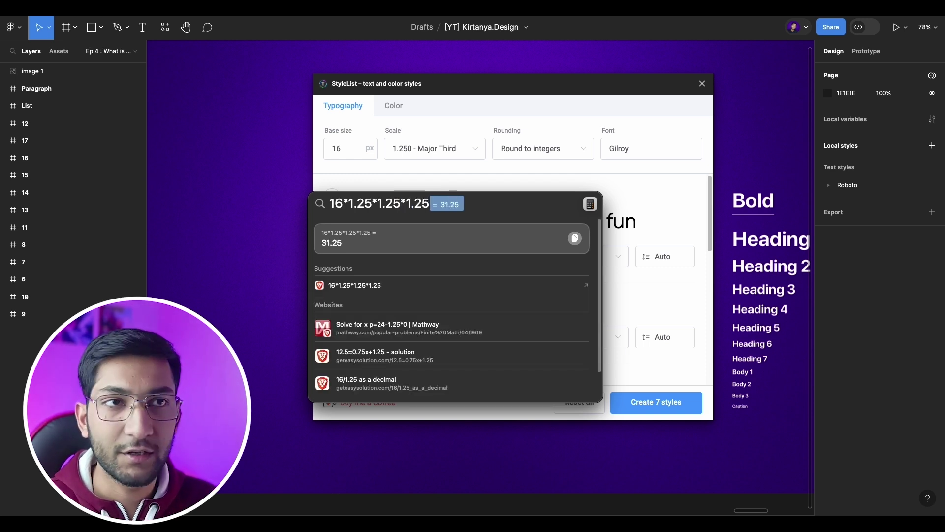
{"action": "left_click", "coordinate": [444, 207]}
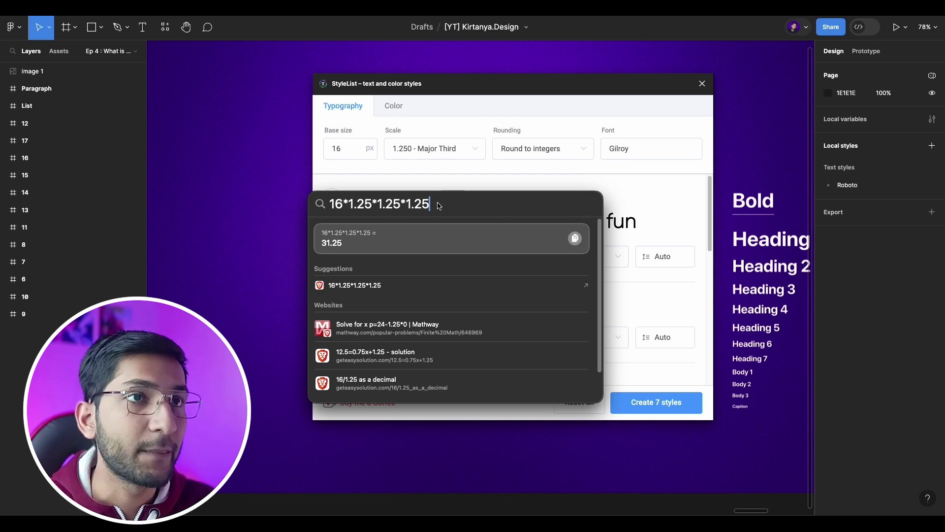
{"action": "left_click", "coordinate": [458, 171]}
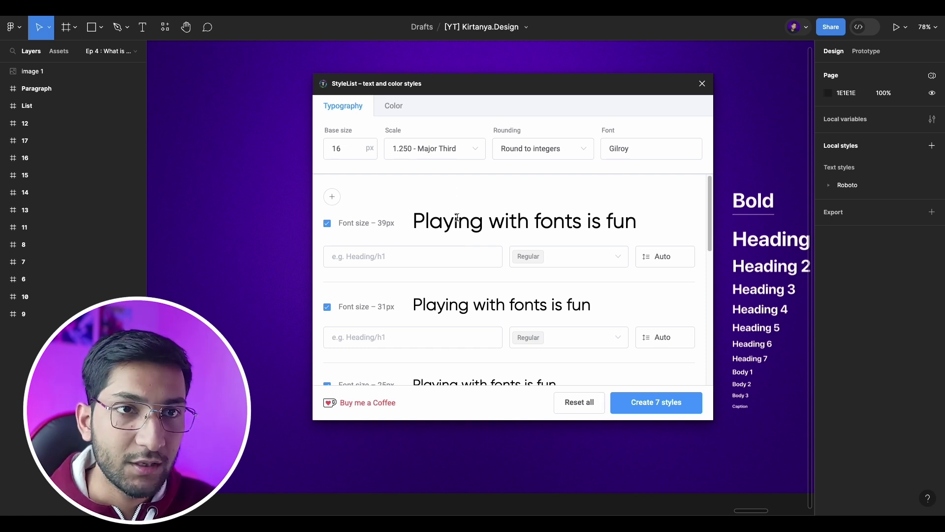
{"action": "scroll", "coordinate": [443, 236], "scroll_direction": "down", "scroll_amount": 6}
{"action": "scroll", "coordinate": [388, 255], "scroll_direction": "up", "scroll_amount": 4}
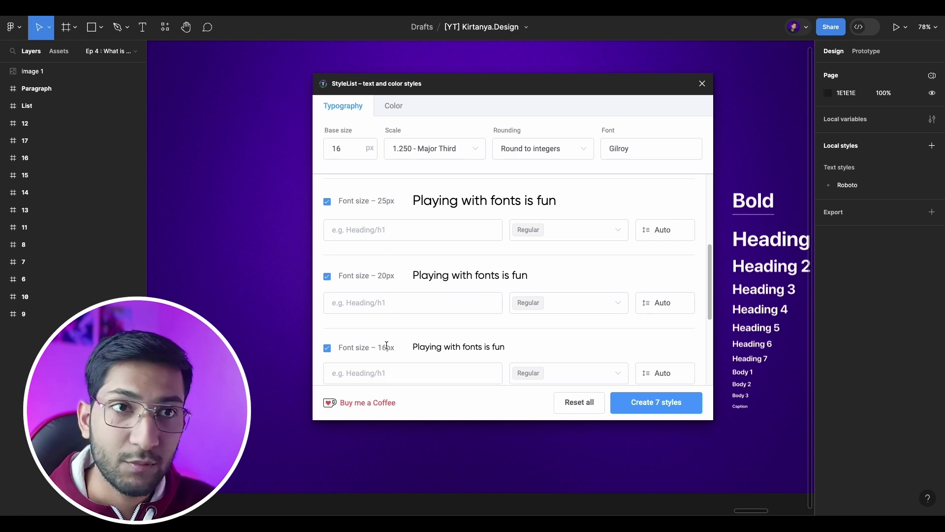
{"action": "scroll", "coordinate": [391, 275], "scroll_direction": "up", "scroll_amount": 2}
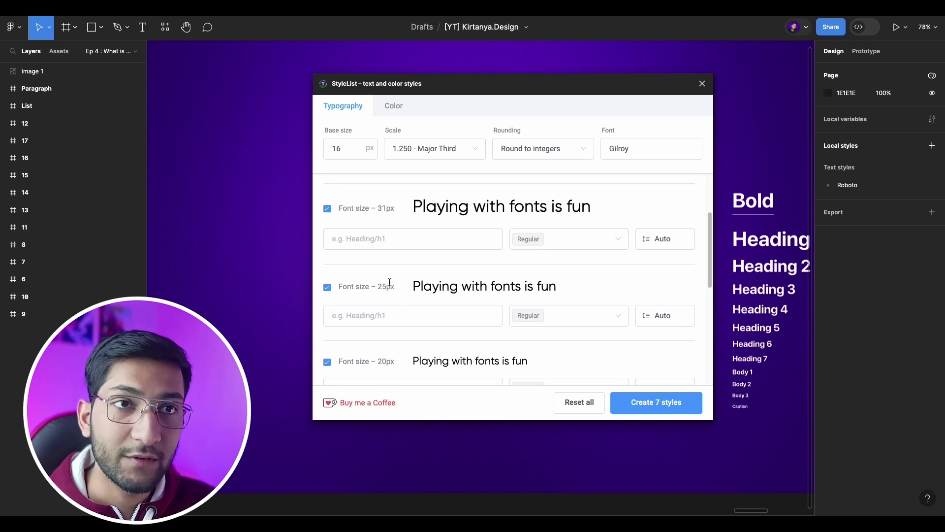
{"action": "left_click", "coordinate": [386, 207]}
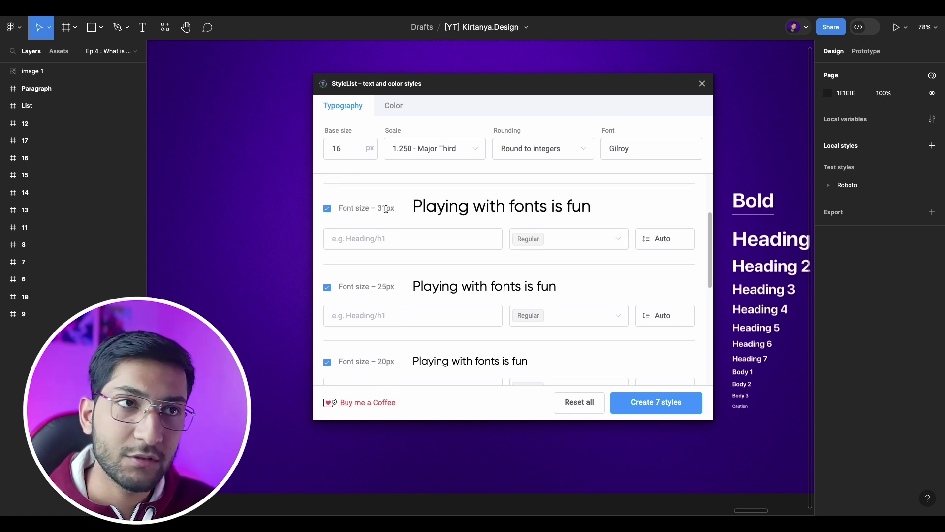
{"action": "scroll", "coordinate": [389, 221], "scroll_direction": "up", "scroll_amount": 2}
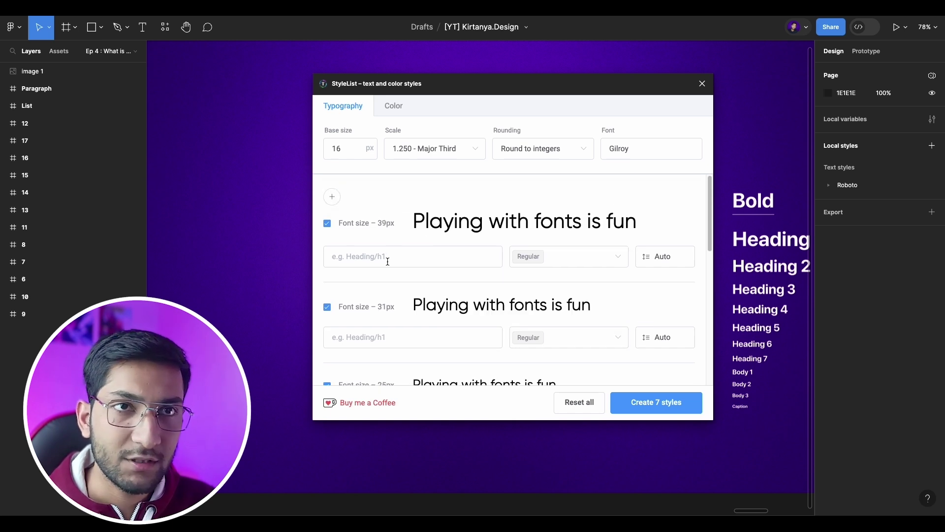
- Add three larger font sizes above the 39 px entry, extending the type scale up to 76 px
{"action": "double_click", "coordinate": [337, 199]}
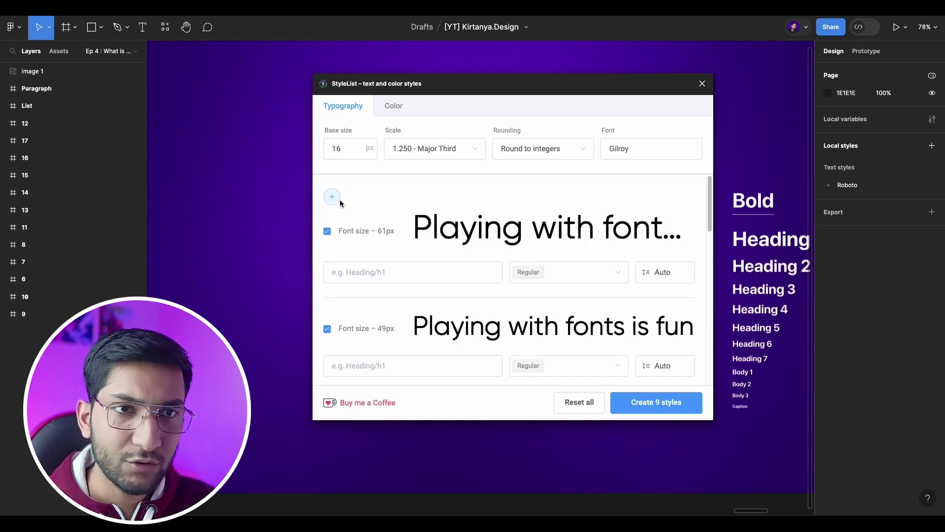
{"action": "double_click", "coordinate": [381, 328]}
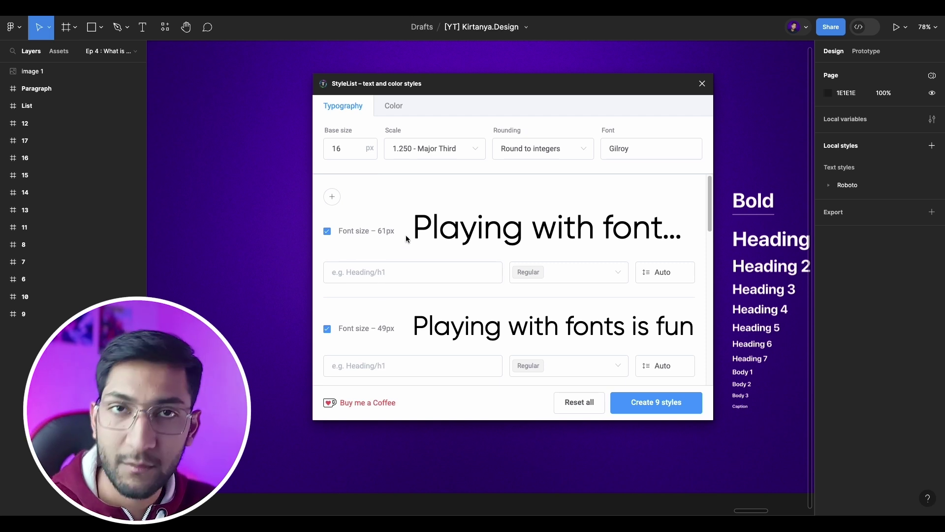
{"action": "left_click", "coordinate": [331, 197]}
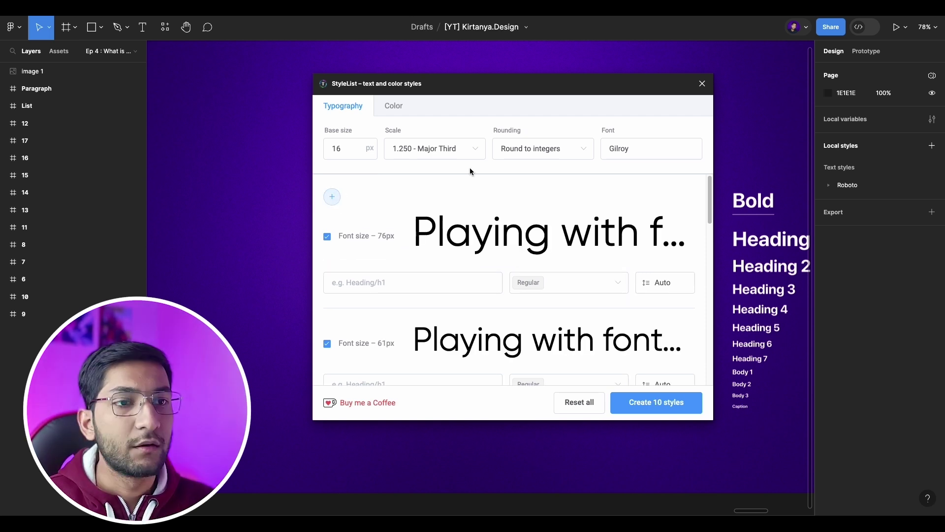
{"action": "left_click", "coordinate": [439, 275]}
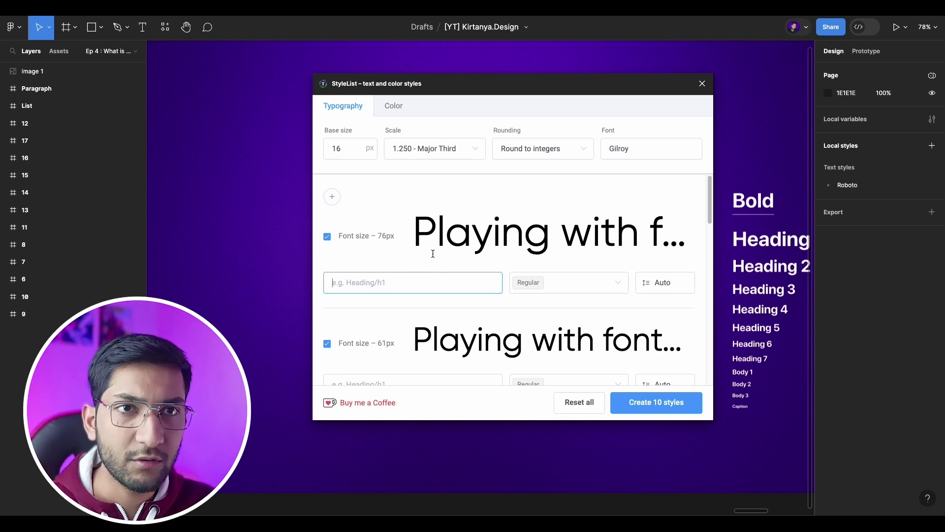
{"action": "left_click", "coordinate": [494, 245]}
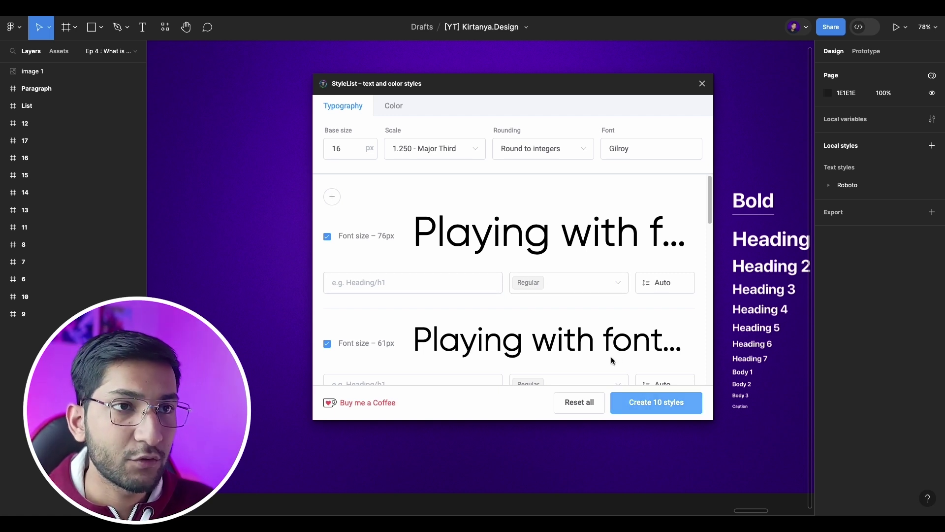
- Set the weights of the 76 px size to Light, Medium and Bold, removing Regular
{"action": "left_click", "coordinate": [554, 282]}
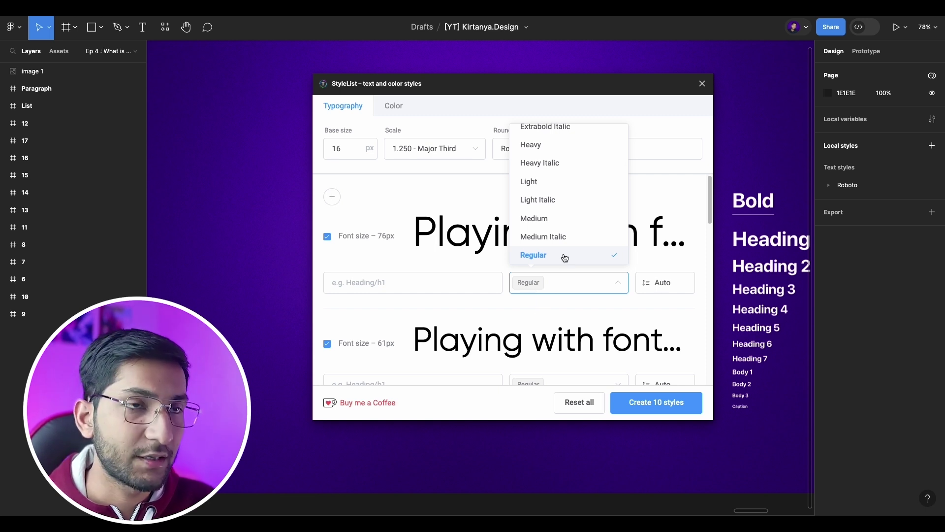
{"action": "scroll", "coordinate": [567, 251], "scroll_direction": "down", "scroll_amount": 3}
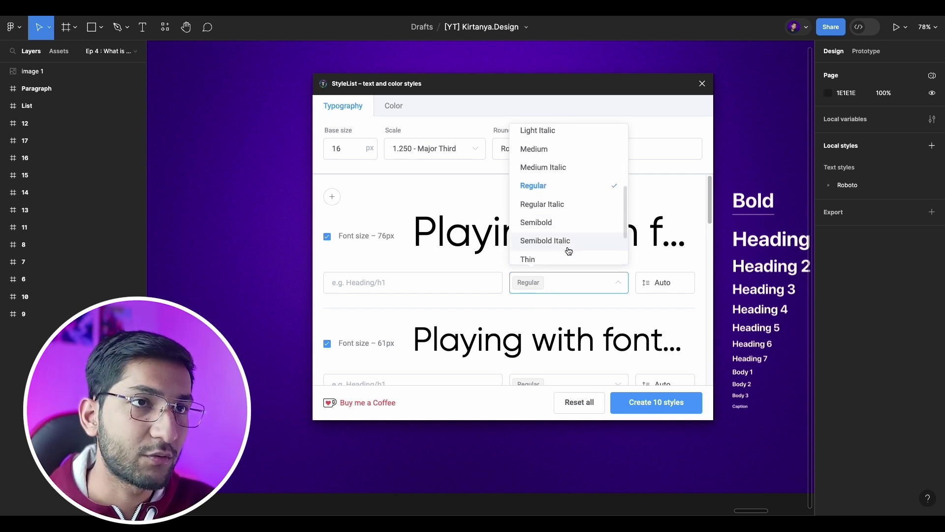
{"action": "scroll", "coordinate": [562, 240], "scroll_direction": "up", "scroll_amount": 4}
{"action": "left_click", "coordinate": [539, 175]}
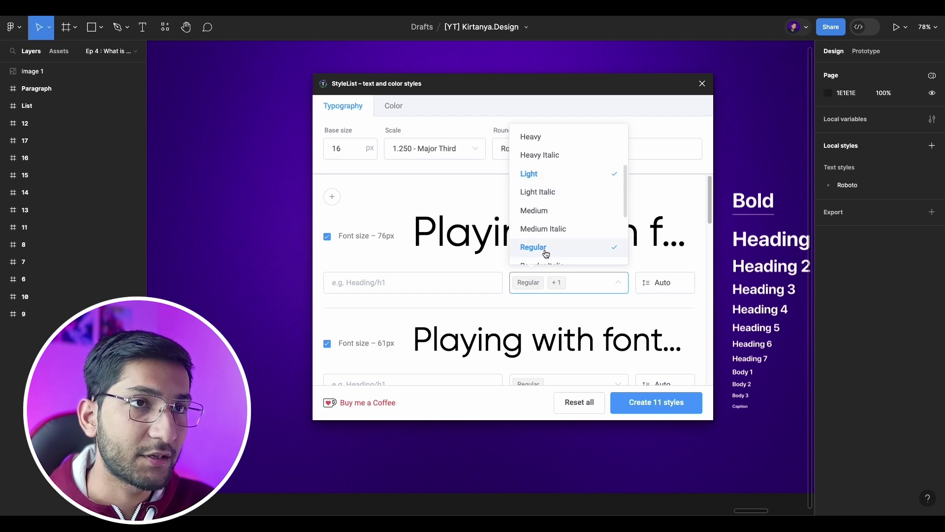
{"action": "left_click", "coordinate": [546, 250]}
{"action": "left_click", "coordinate": [542, 212]}
{"action": "scroll", "coordinate": [544, 197], "scroll_direction": "up", "scroll_amount": 3}
{"action": "left_click", "coordinate": [542, 172]}
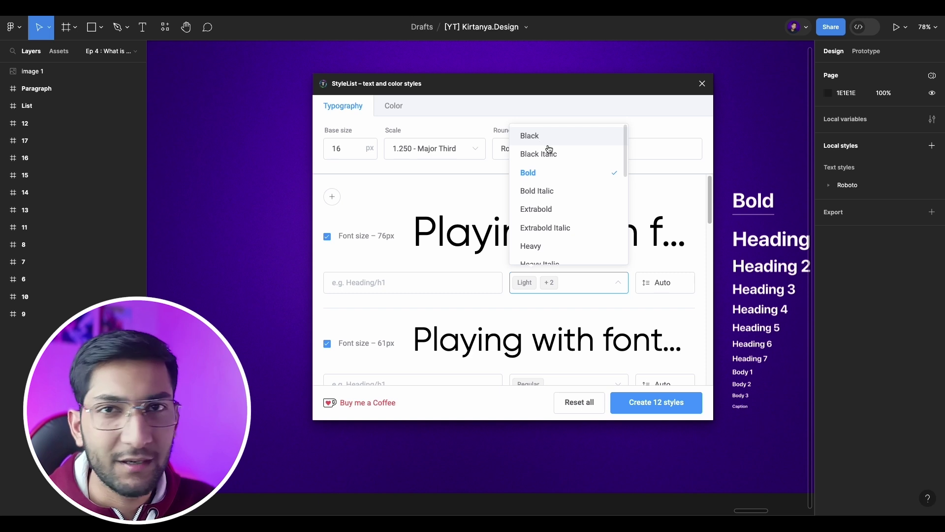
{"action": "left_click_drag", "start_coordinate": [628, 161], "coordinate": [628, 225]}
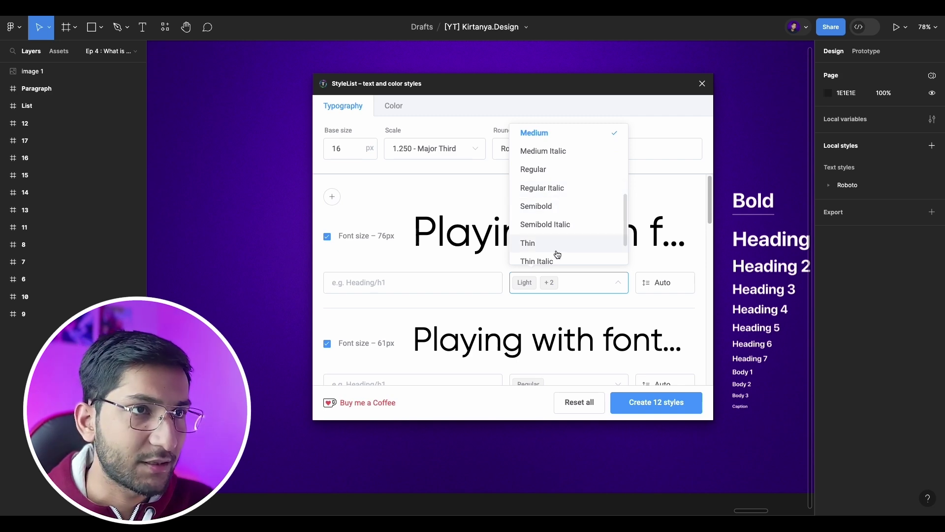
{"action": "left_click", "coordinate": [570, 241]}
- Assign the Light, Medium and Bold weights to the remaining font sizes and create the 30 text styles
{"action": "scroll", "coordinate": [570, 241], "scroll_direction": "down", "scroll_amount": 2}
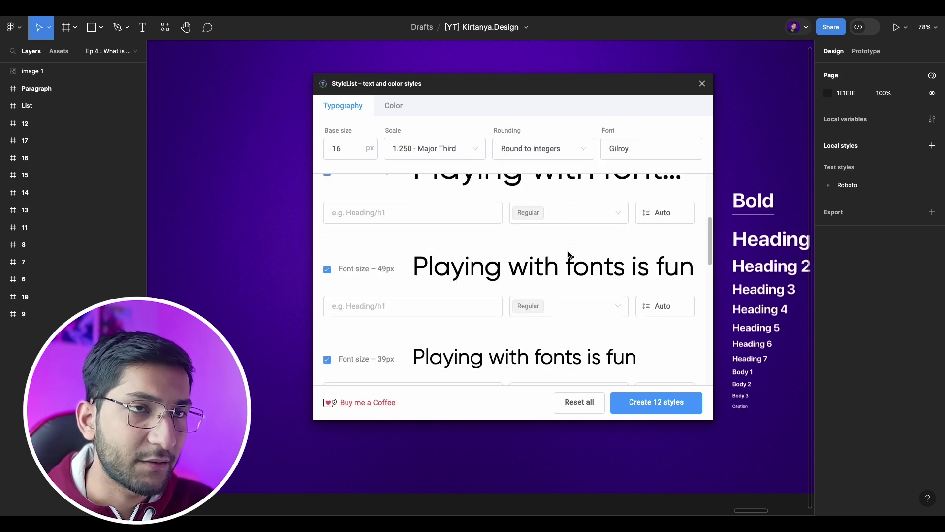
{"action": "left_click", "coordinate": [566, 291]}
{"action": "left_click", "coordinate": [545, 173]}
{"action": "scroll", "coordinate": [652, 286], "scroll_direction": "down", "scroll_amount": 3}
{"action": "scroll", "coordinate": [651, 286], "scroll_direction": "up", "scroll_amount": 10}
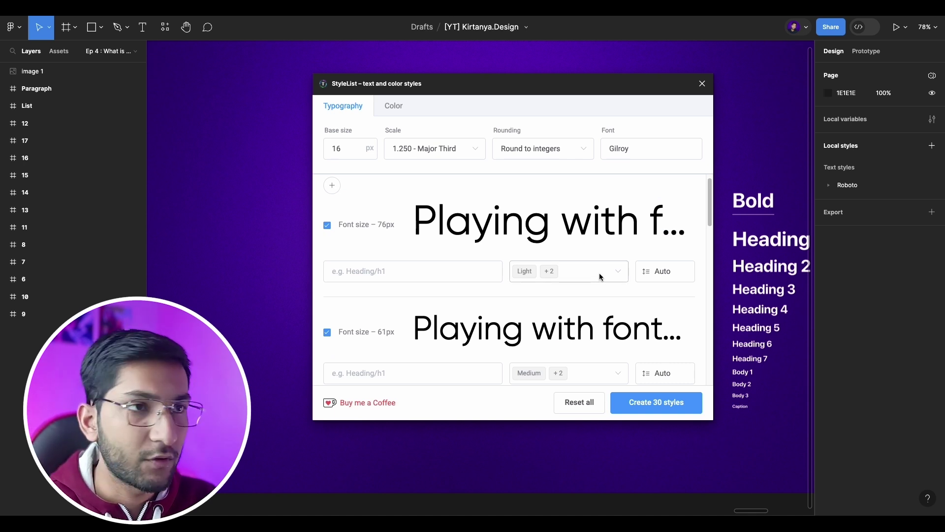
{"action": "left_click", "coordinate": [659, 272]}
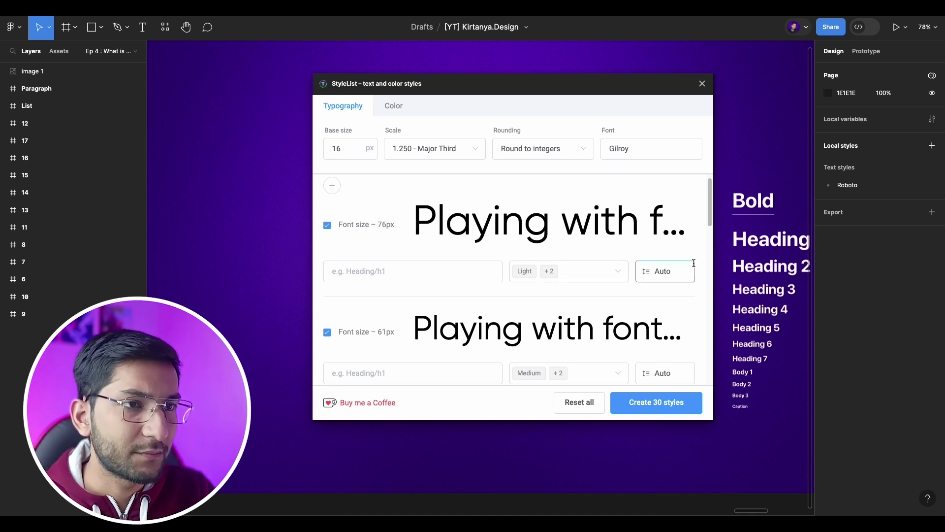
{"action": "left_click", "coordinate": [630, 407]}
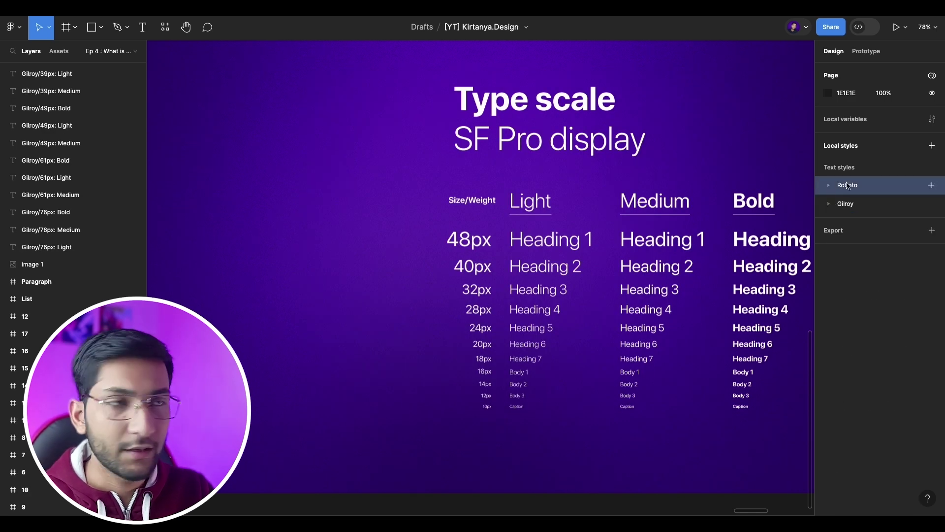
- Expand the Gilroy group in the local text styles and examine its styles down to 10px: Bold
{"action": "left_click", "coordinate": [840, 186]}
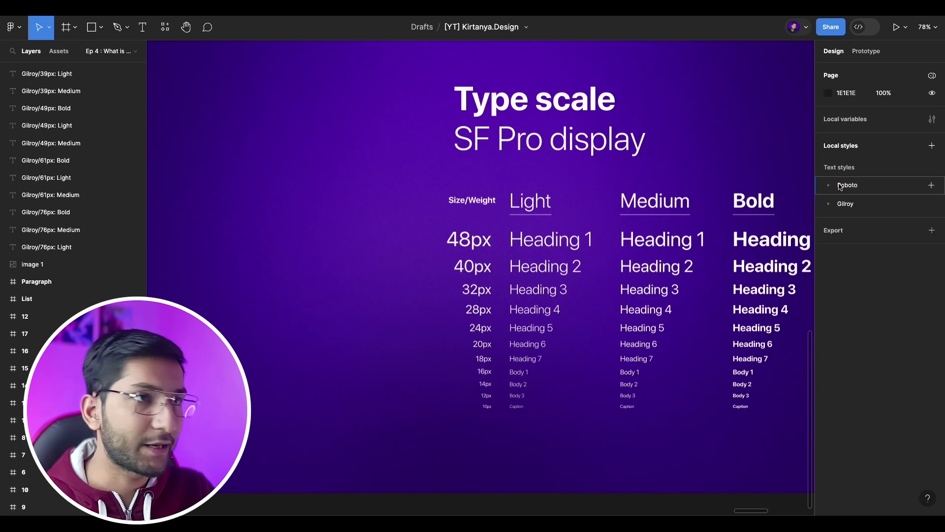
{"action": "left_click", "coordinate": [830, 204]}
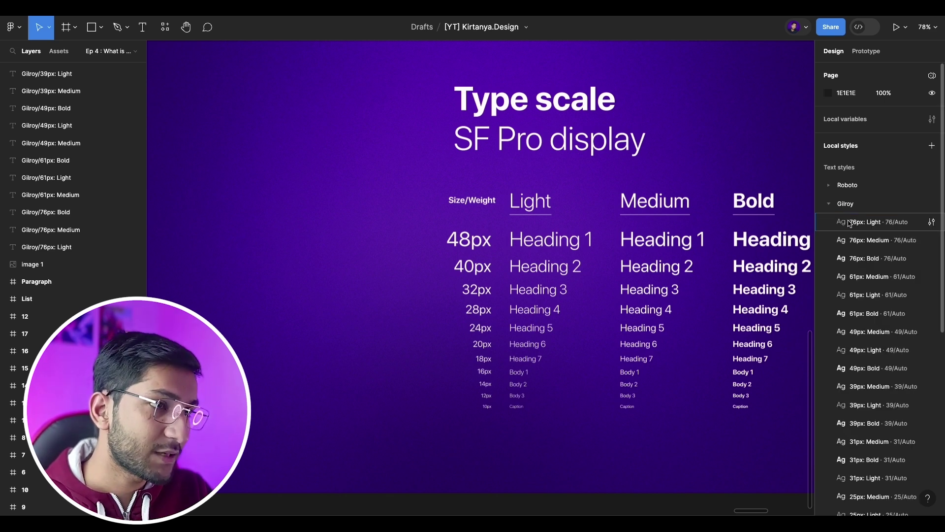
{"action": "scroll", "coordinate": [872, 300], "scroll_direction": "down", "scroll_amount": 6}
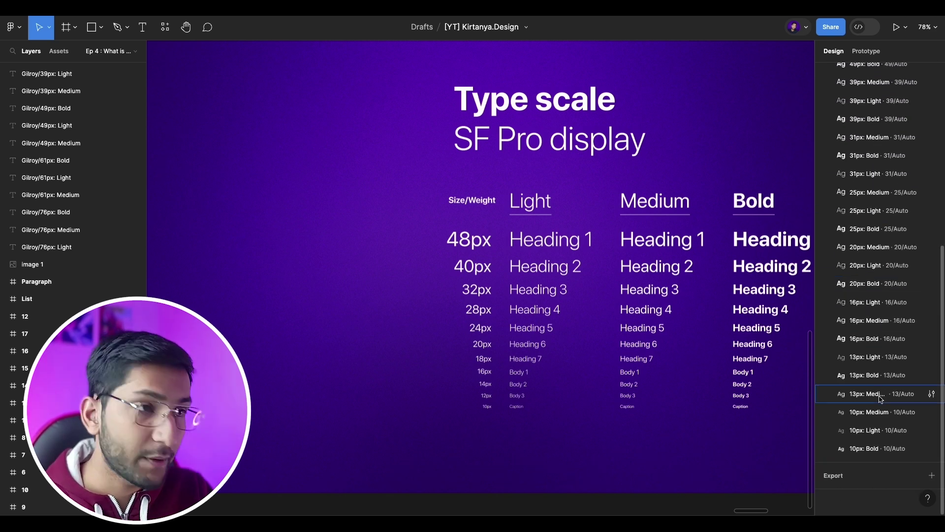
{"action": "left_click", "coordinate": [882, 452]}
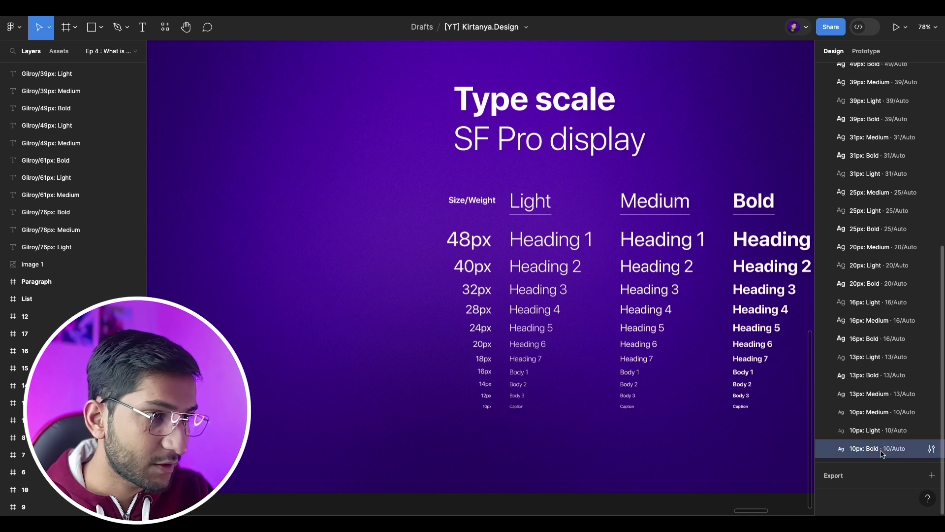
- Group the three 10px Gilroy text styles into a new folder named 10px and collapse it
{"action": "left_click", "coordinate": [876, 419], "text": "shift"}
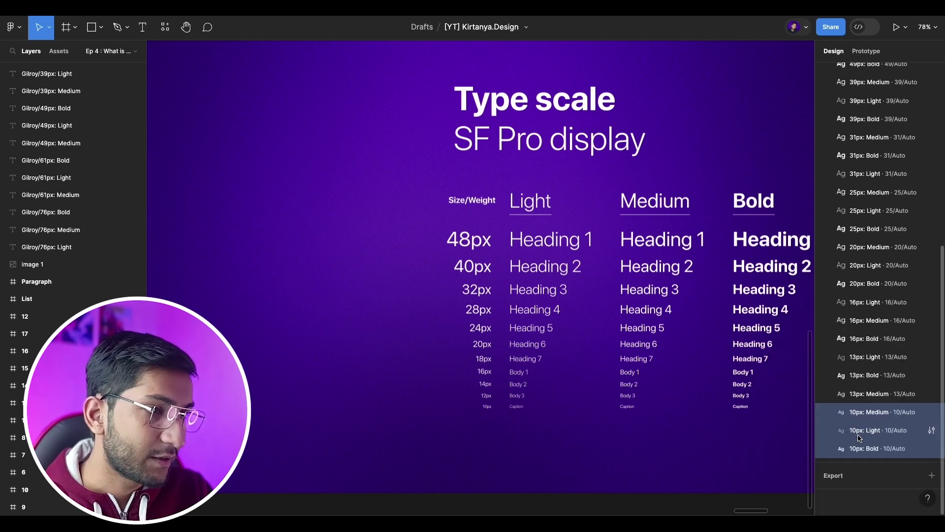
{"action": "right_click", "coordinate": [859, 426]}
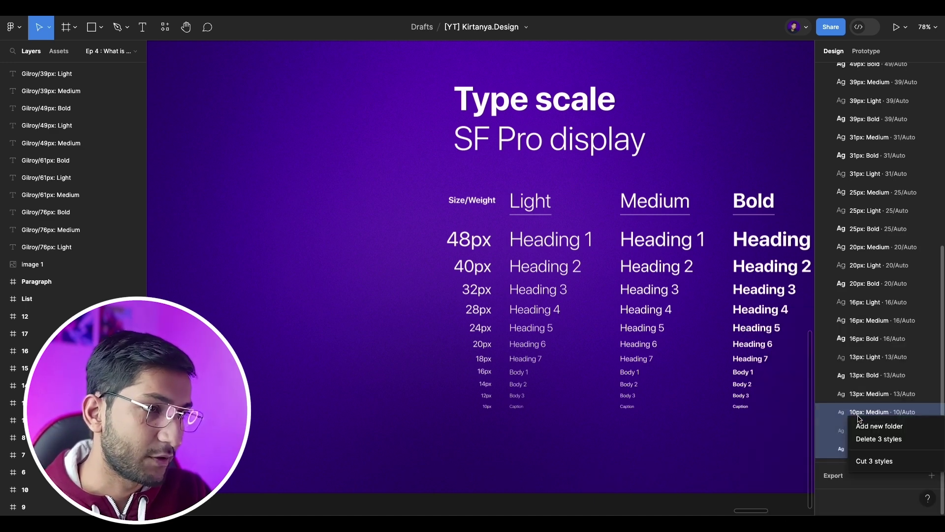
{"action": "left_click", "coordinate": [867, 426]}
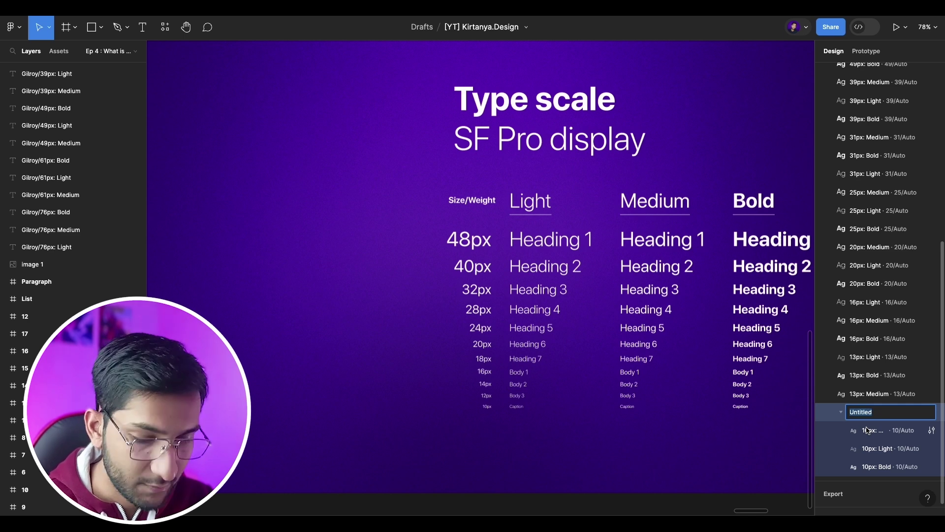
{"action": "type", "text": "10"}
{"action": "key", "text": "Return"}
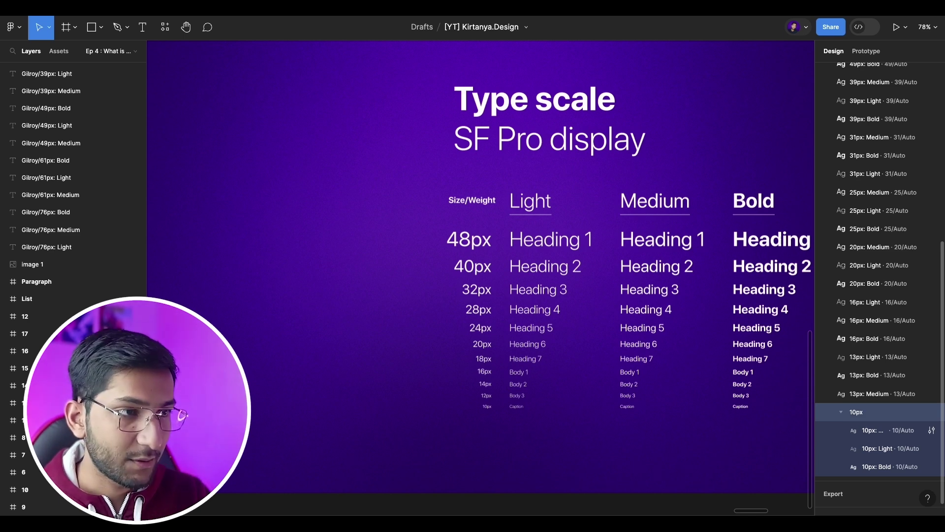
{"action": "left_click", "coordinate": [841, 411]}
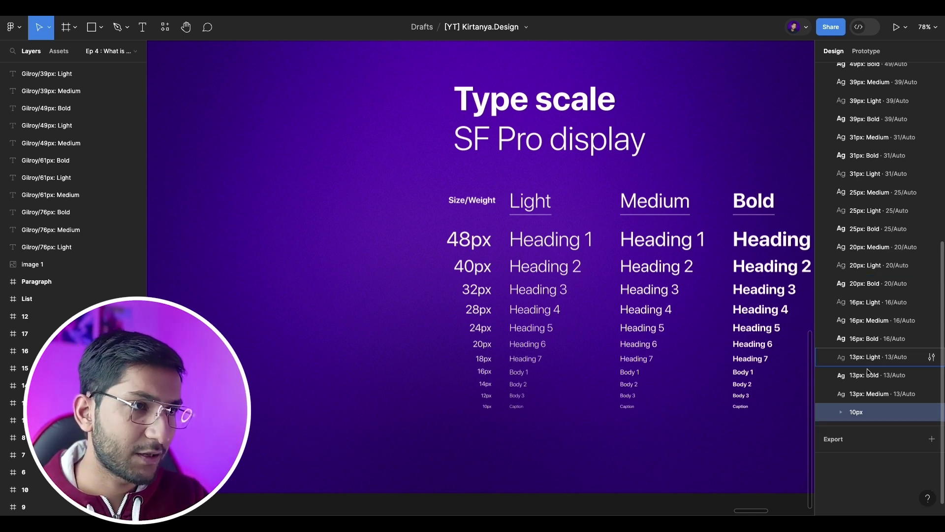
- Group the 13px Light, Bold and Medium styles into a new folder named 13px
{"action": "left_click", "coordinate": [874, 393]}
{"action": "left_click", "coordinate": [866, 358], "text": "shift"}
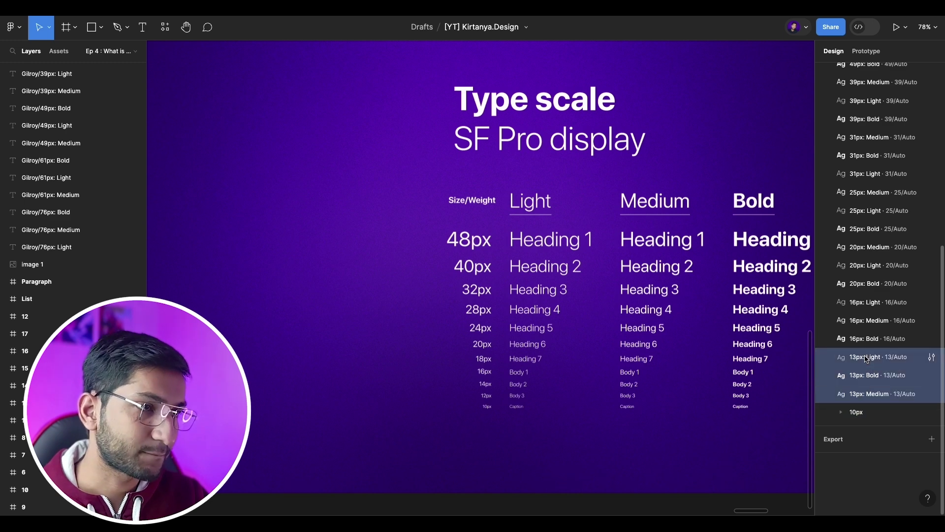
{"action": "right_click", "coordinate": [848, 359]}
{"action": "left_click", "coordinate": [875, 373]}
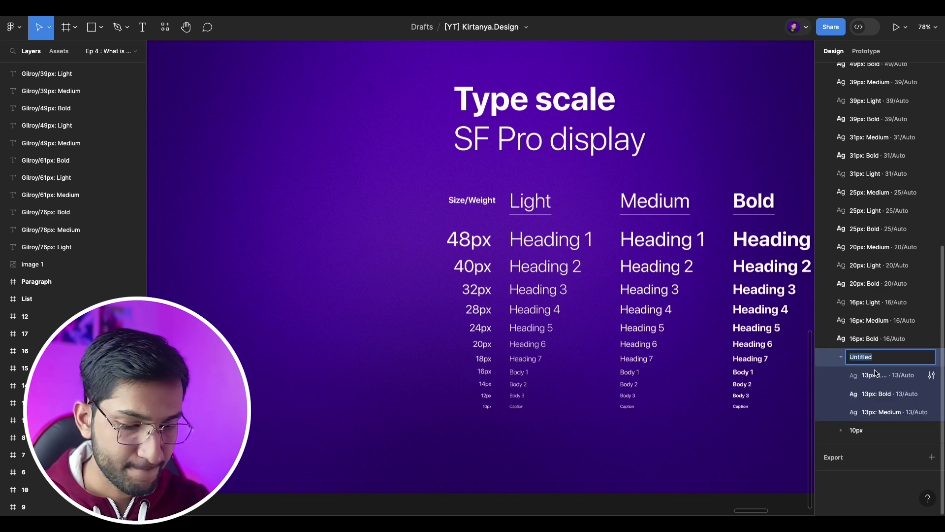
{"action": "type", "text": "13px"}
{"action": "key", "text": "Return"}
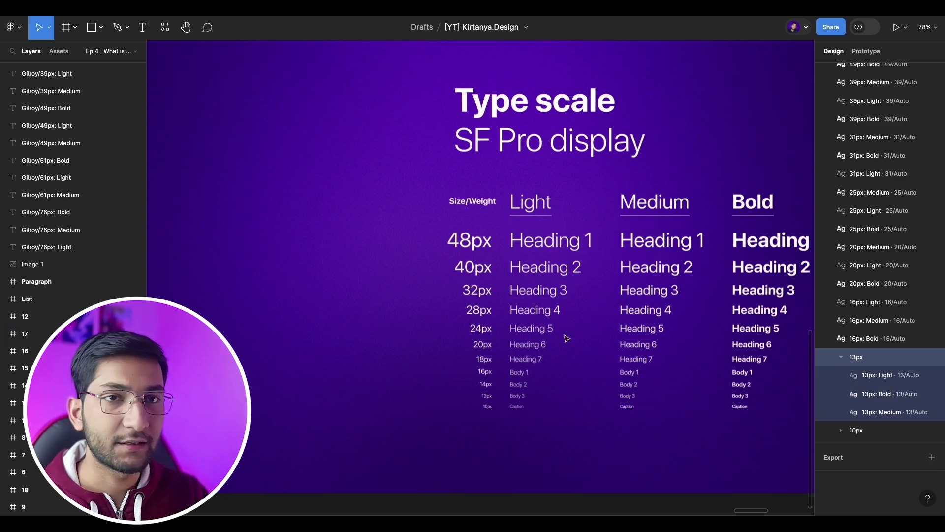
- Apply the Gilroy 10px: Medium text style to the "Font scaling" text on frame 16
{"action": "scroll", "coordinate": [565, 337], "scroll_direction": "down", "scroll_amount": 5}
{"action": "scroll", "coordinate": [403, 310], "scroll_direction": "left", "scroll_amount": 3}
{"action": "left_click", "coordinate": [403, 310]}
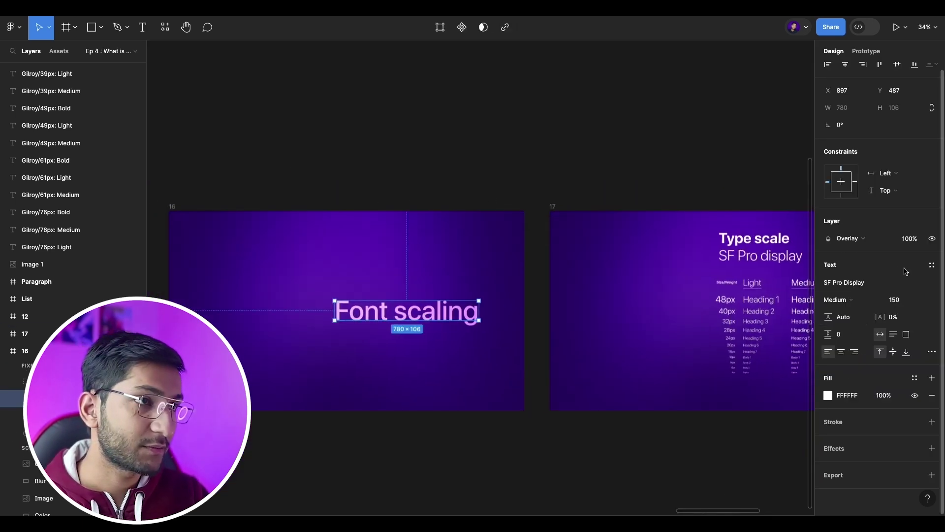
{"action": "left_click", "coordinate": [931, 267]}
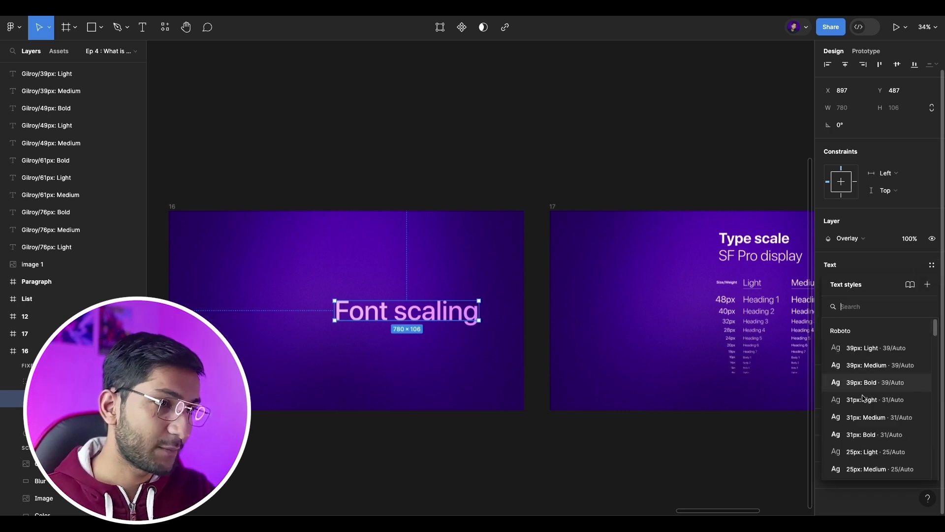
{"action": "scroll", "coordinate": [868, 394], "scroll_direction": "down", "scroll_amount": 2}
{"action": "scroll", "coordinate": [868, 394], "scroll_direction": "up", "scroll_amount": 8}
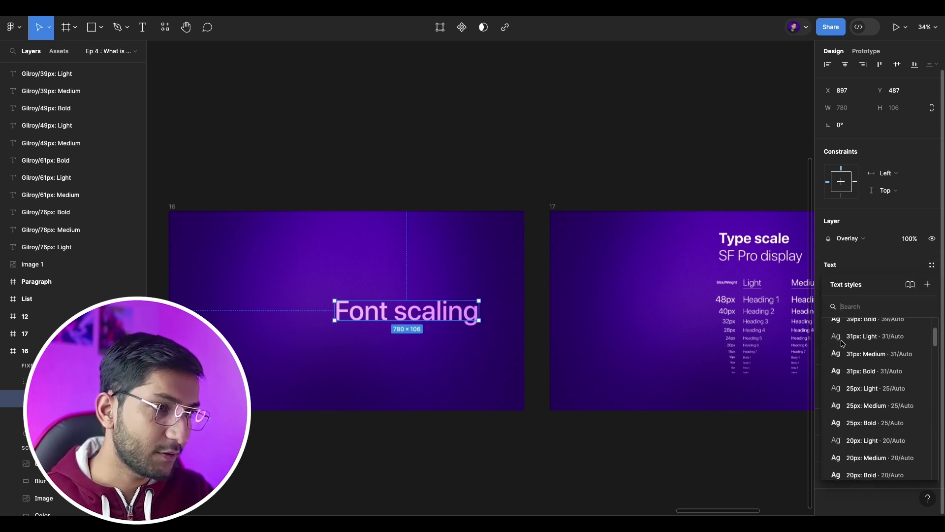
{"action": "scroll", "coordinate": [856, 389], "scroll_direction": "down", "scroll_amount": 10}
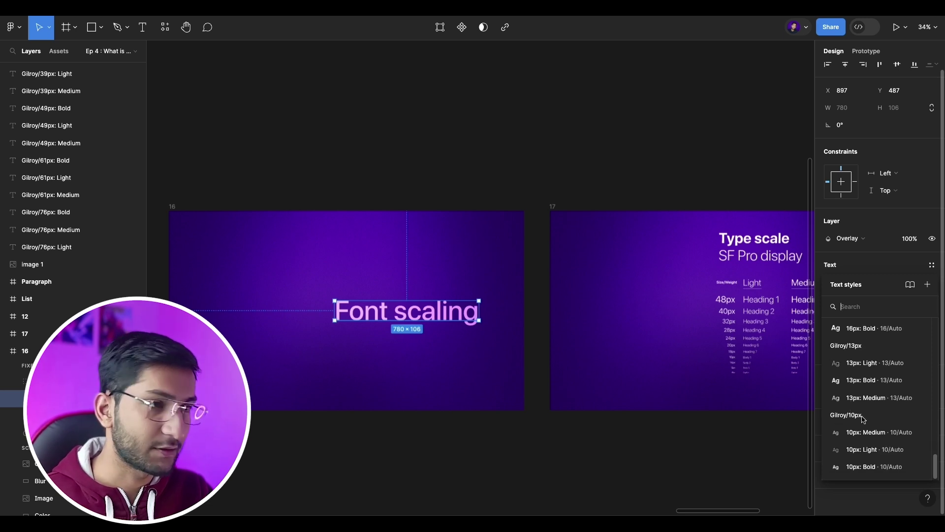
{"action": "left_click", "coordinate": [864, 432]}
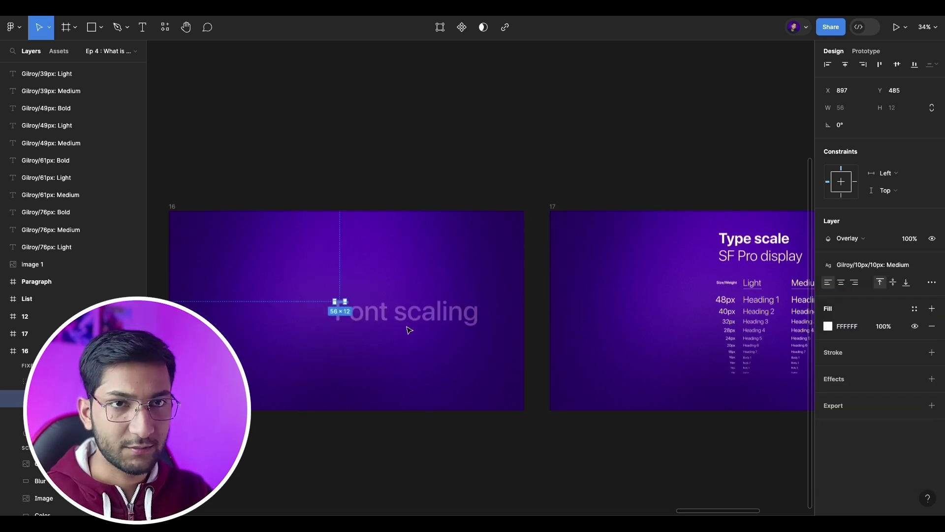
{"action": "key", "text": "shift+2"}
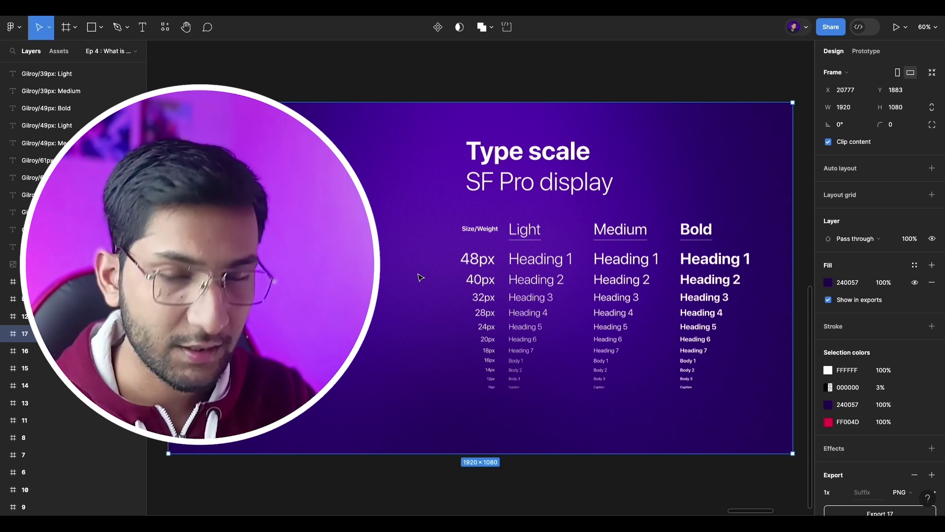
- Place a copy of the Roboto "Hello" text in the empty area beside the typeface samples on frame 9
{"action": "scroll", "coordinate": [420, 277], "scroll_direction": "down", "scroll_amount": 5, "text": "ctrl"}
{"action": "scroll", "coordinate": [541, 311], "scroll_direction": "left", "scroll_amount": 5}
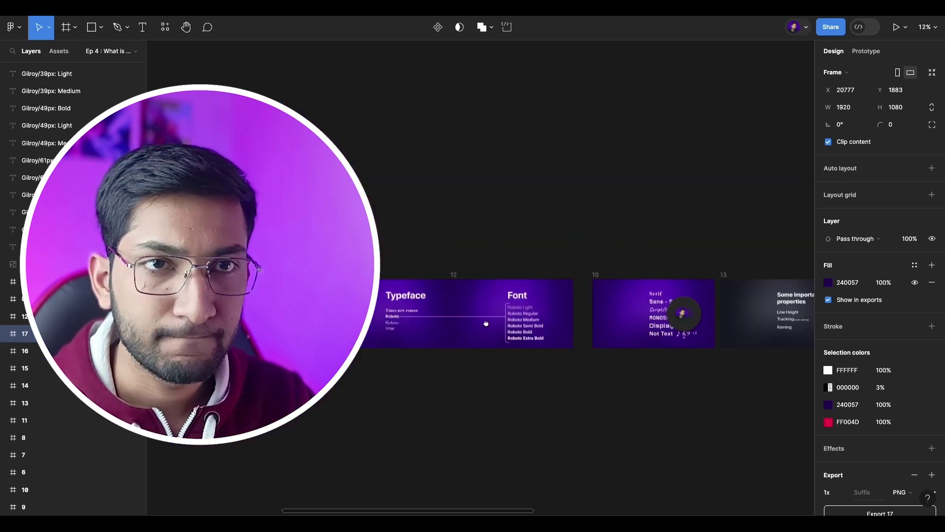
{"action": "scroll", "coordinate": [345, 310], "scroll_direction": "up", "scroll_amount": 5, "text": "ctrl"}
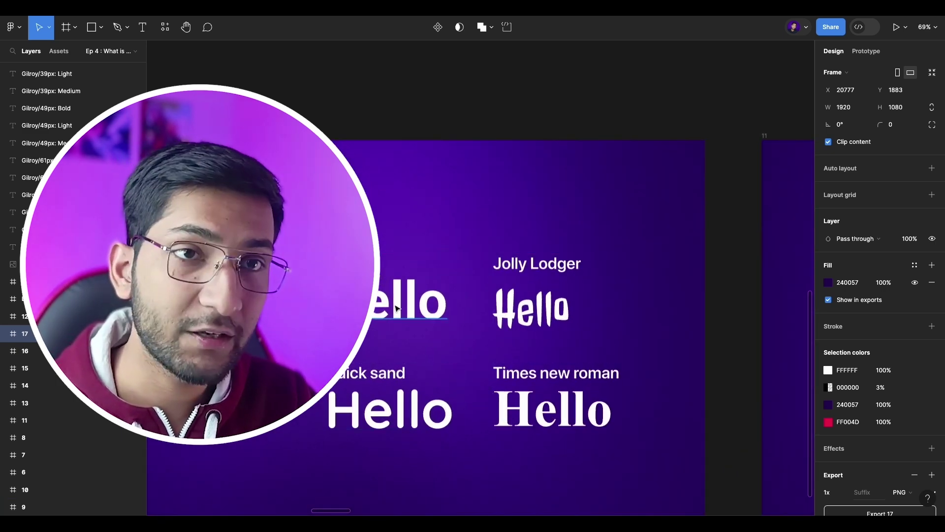
{"action": "double_click", "coordinate": [399, 317]}
{"action": "scroll", "coordinate": [399, 318], "scroll_direction": "left", "scroll_amount": 5}
{"action": "left_click_drag", "start_coordinate": [507, 302], "coordinate": [352, 315]}
{"action": "scroll", "coordinate": [542, 315], "scroll_direction": "left", "scroll_amount": 5}
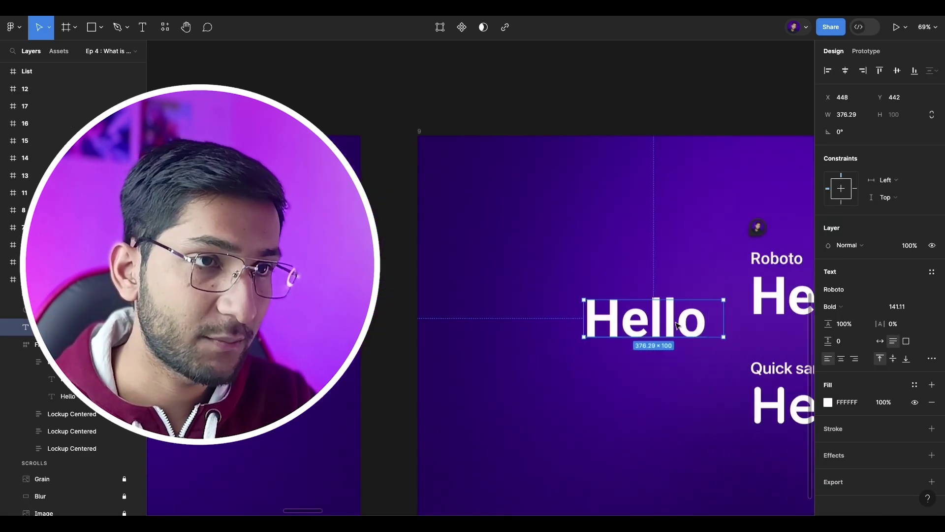
- Duplicate the standalone "Hello" text directly below itself and set the copy's font to Inter
{"action": "scroll", "coordinate": [674, 316], "scroll_direction": "up", "scroll_amount": 3, "text": "ctrl"}
{"action": "left_click_drag", "start_coordinate": [662, 320], "coordinate": [659, 380], "text": "alt"}
{"action": "left_click", "coordinate": [862, 293]}
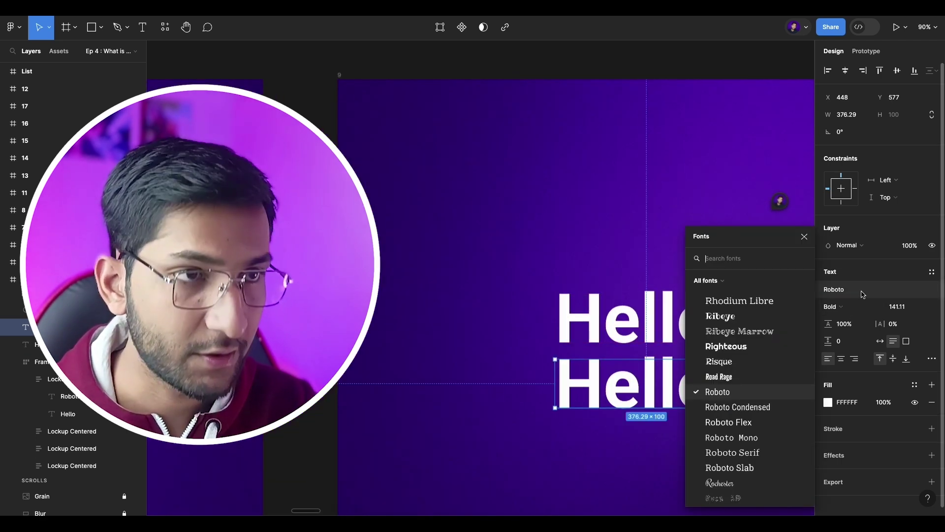
{"action": "type", "text": "Inter"}
{"action": "key", "text": "Return"}
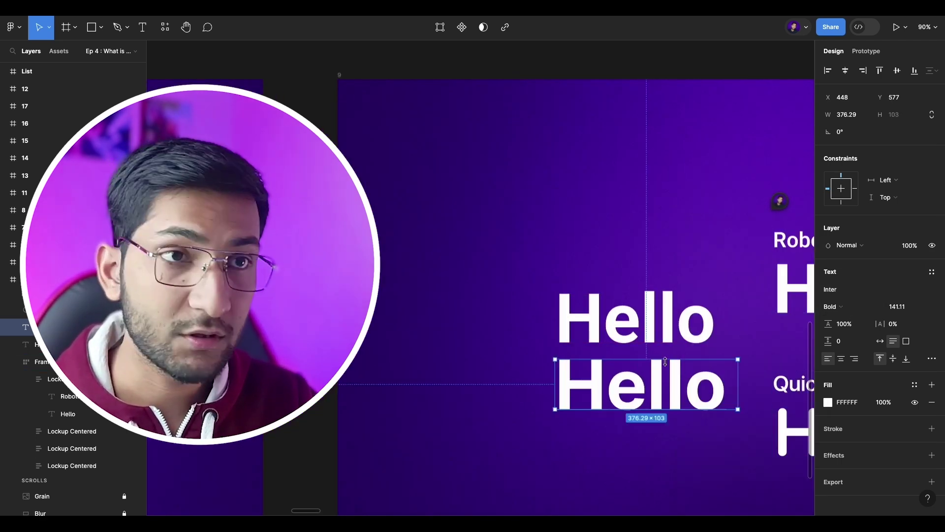
- Set the lower "Hello" copy's font to Times New Roman and move it slightly further down
{"action": "scroll", "coordinate": [551, 315], "scroll_direction": "right", "scroll_amount": 4}
{"action": "left_click", "coordinate": [549, 295]}
{"action": "left_click", "coordinate": [553, 374]}
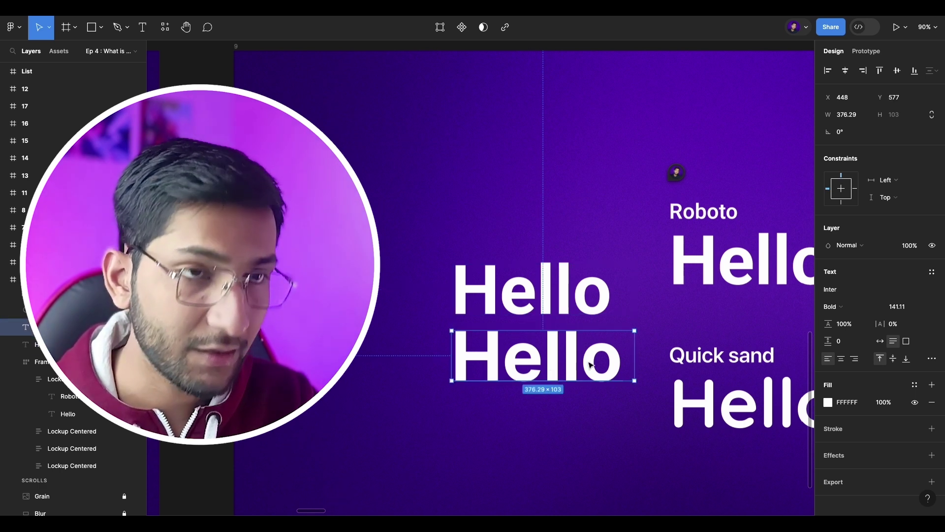
{"action": "scroll", "coordinate": [541, 360], "scroll_direction": "right", "scroll_amount": 2}
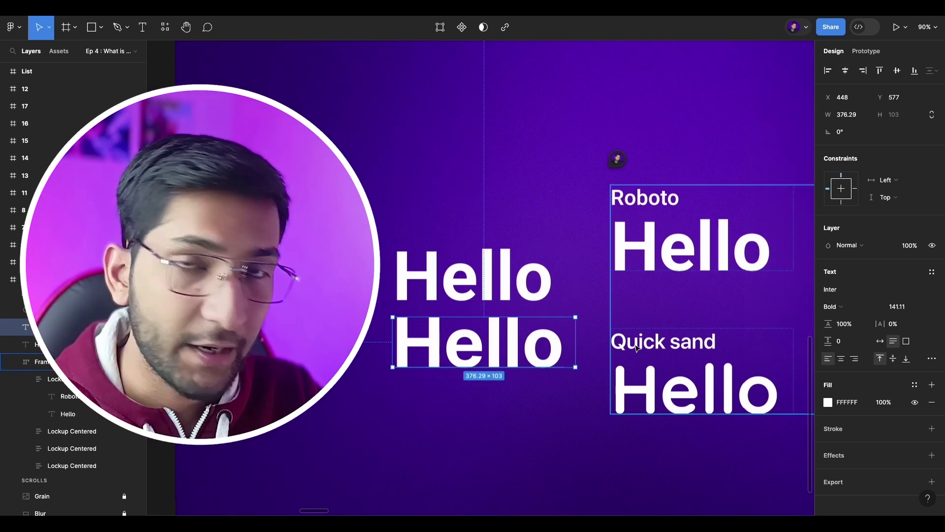
{"action": "left_click", "coordinate": [845, 290]}
{"action": "type", "text": "time"}
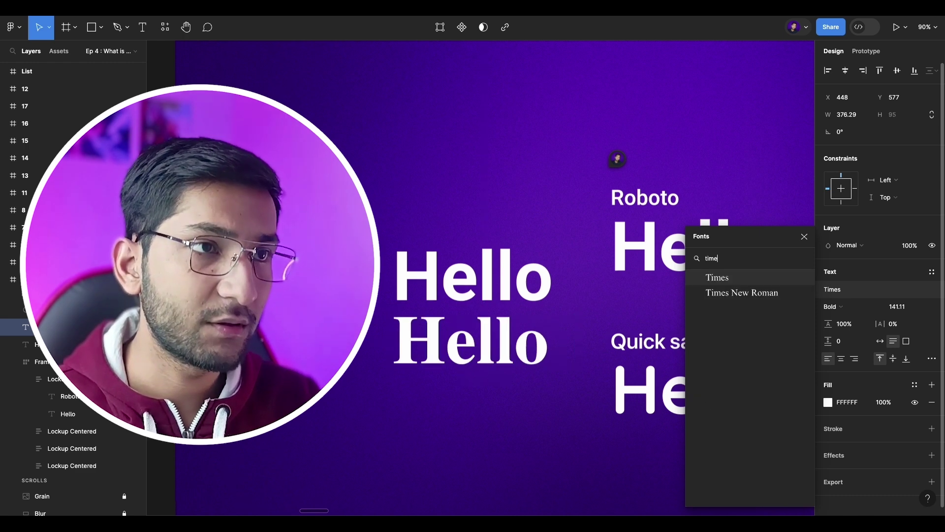
{"action": "left_click", "coordinate": [754, 294]}
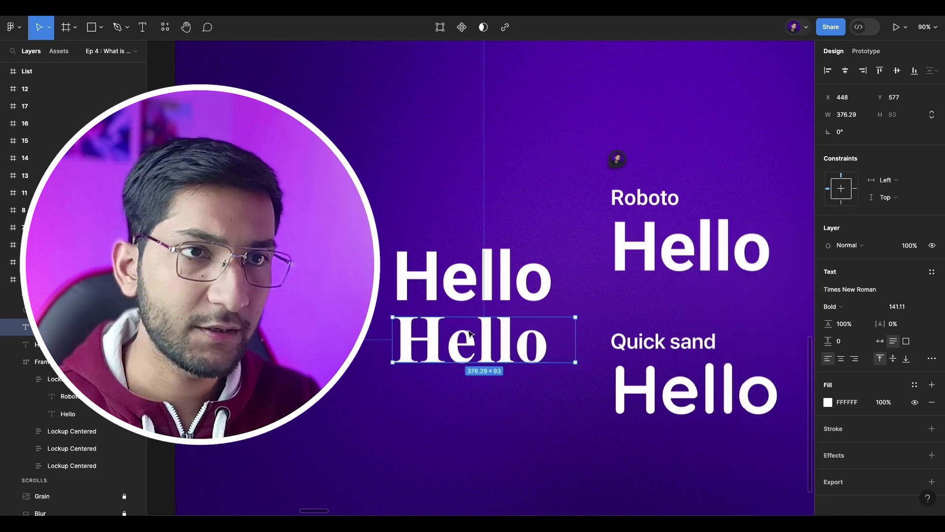
{"action": "left_click_drag", "start_coordinate": [492, 358], "coordinate": [492, 371]}
{"action": "scroll", "coordinate": [578, 337], "scroll_direction": "down", "scroll_amount": 5}
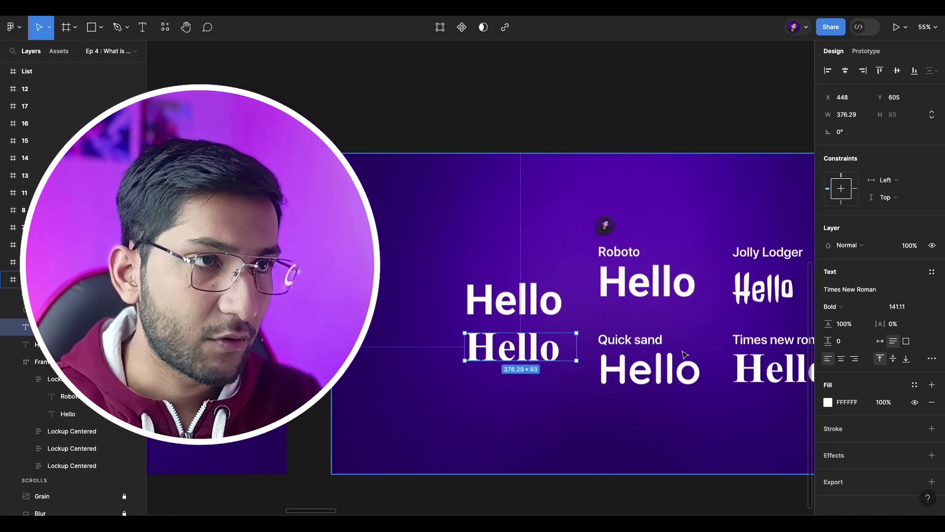
- Copy the Jolly Lodger sample's text properties onto the lower "Hello" copy and nudge it beneath the upper one
{"action": "left_click", "coordinate": [795, 296]}
{"action": "key", "text": "ctrl+alt+c"}
{"action": "left_click", "coordinate": [508, 359]}
{"action": "key", "text": "ctrl+alt+v"}
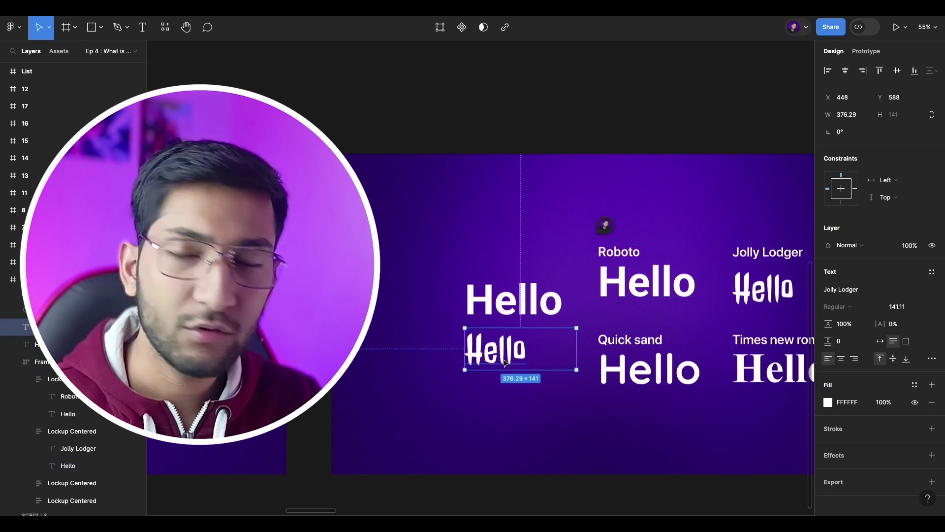
{"action": "left_click_drag", "start_coordinate": [505, 363], "coordinate": [514, 361]}
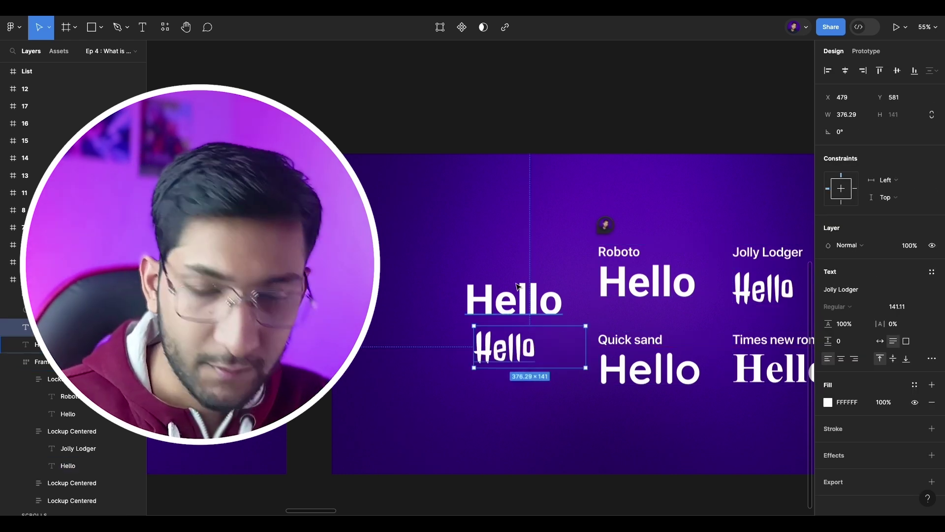